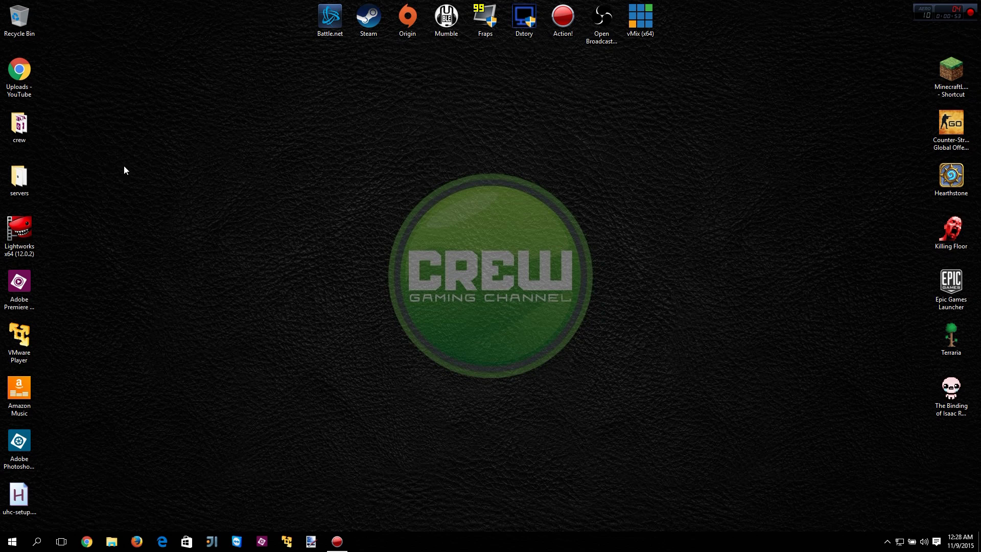
# Search Google for 'desktopok' in Chrome and open the DesktopOK 4.19 result
pyautogui.click(18, 494)
pyautogui.press('Right')
pyautogui.click(86, 540)
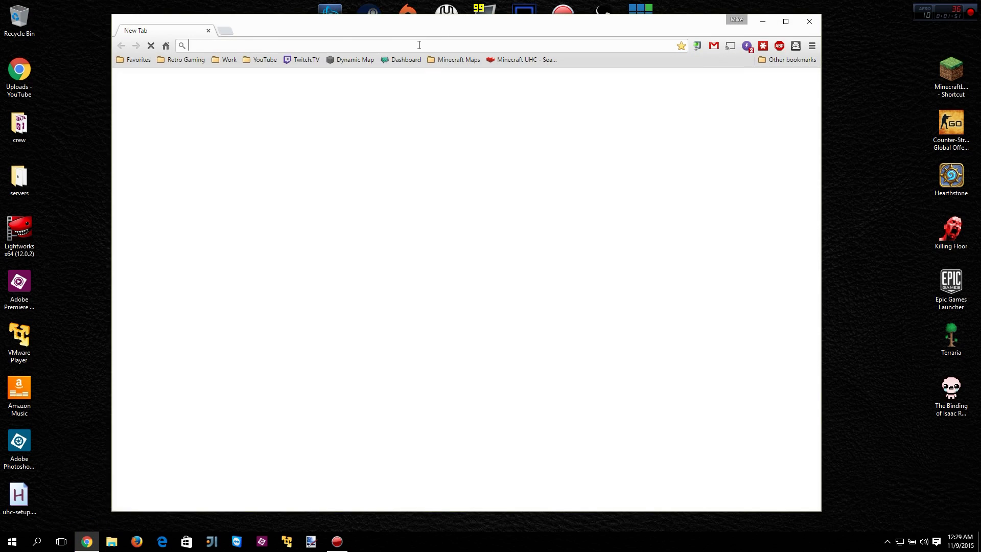
pyautogui.write('desk')
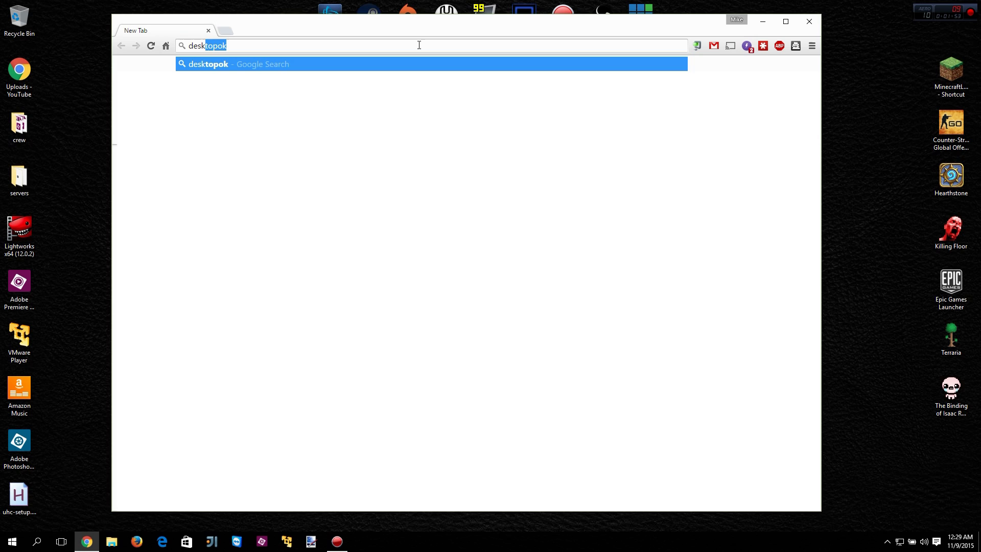
pyautogui.write('topok')
pyautogui.press('Return')
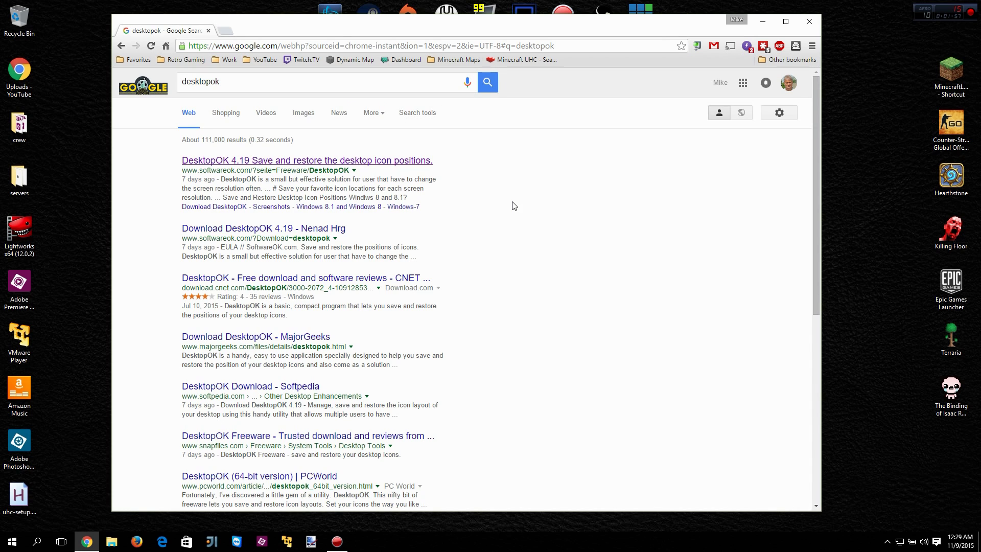
pyautogui.click(376, 163)
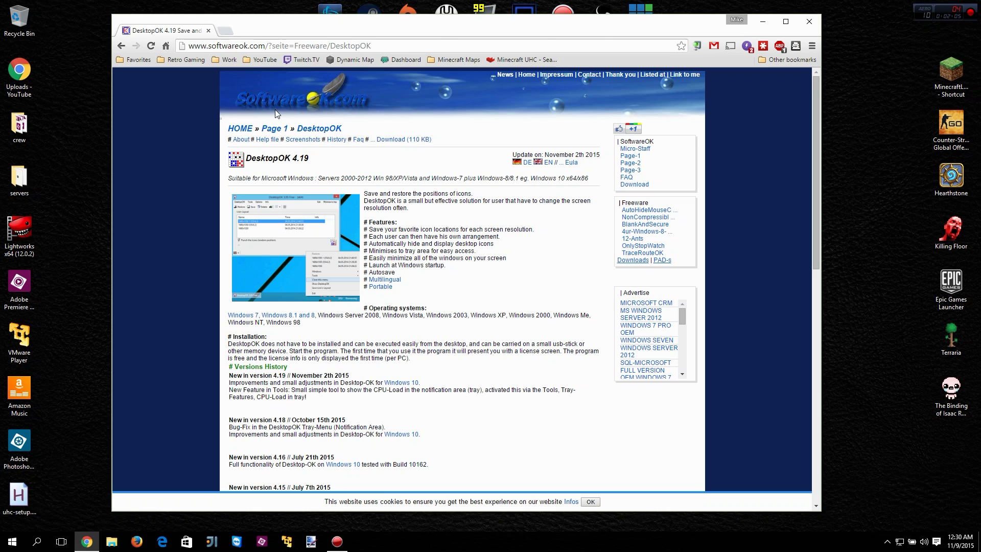
# Go from the DesktopOK product page to its download page and open the DesktopOK_x64.zip link
pyautogui.click(418, 146)
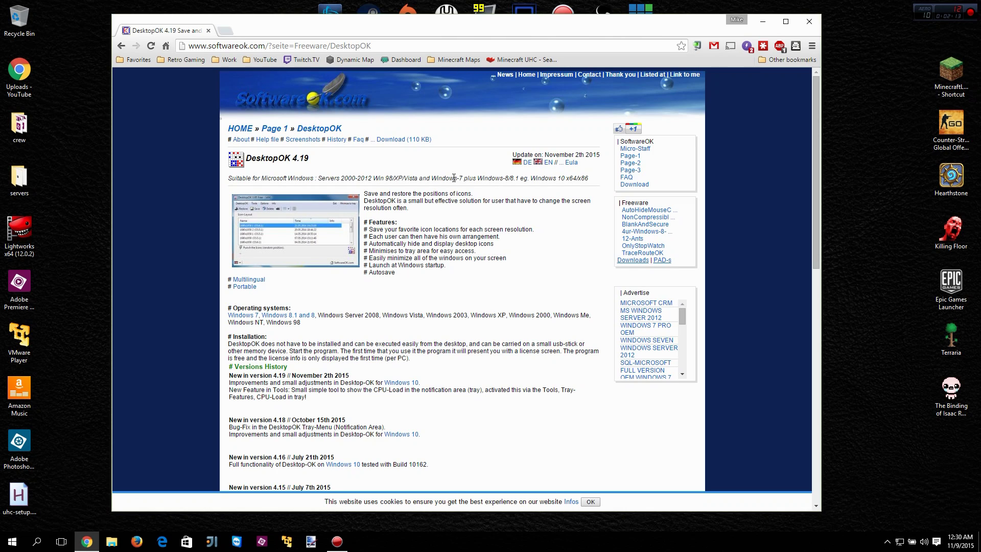
pyautogui.click(390, 142)
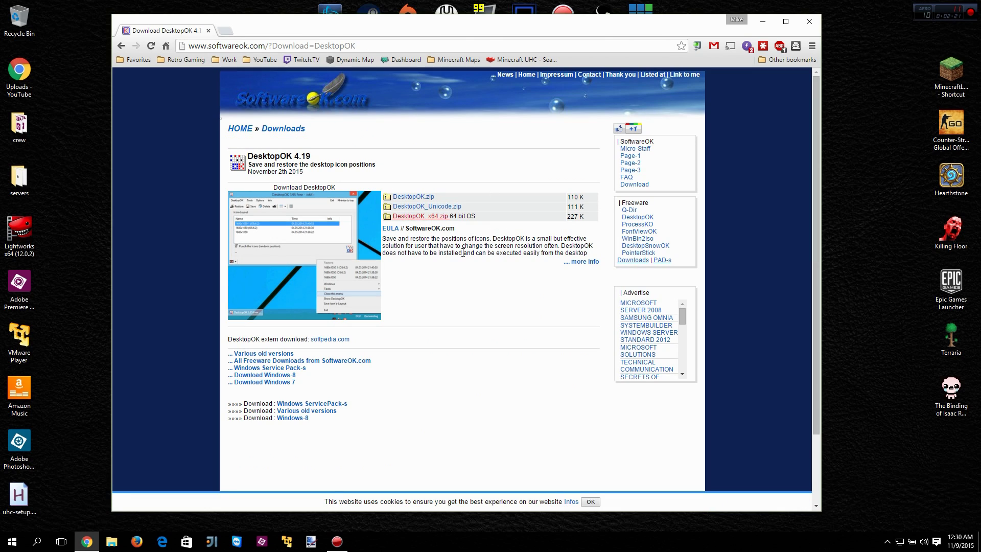
pyautogui.click(429, 200)
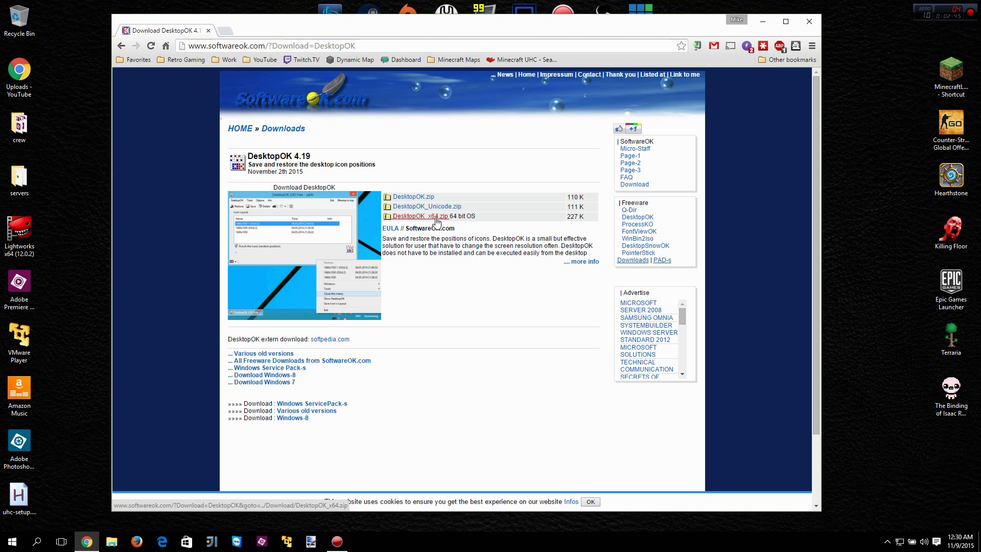
# Download the 64-bit DesktopOK_x64.zip with the direct link and open it in WinRAR
pyautogui.click(436, 219)
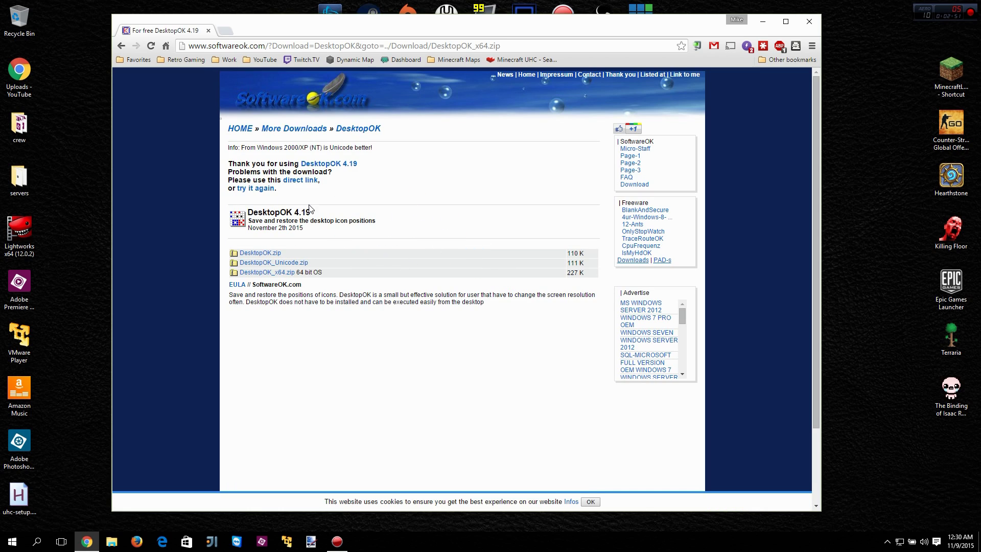
pyautogui.click(307, 184)
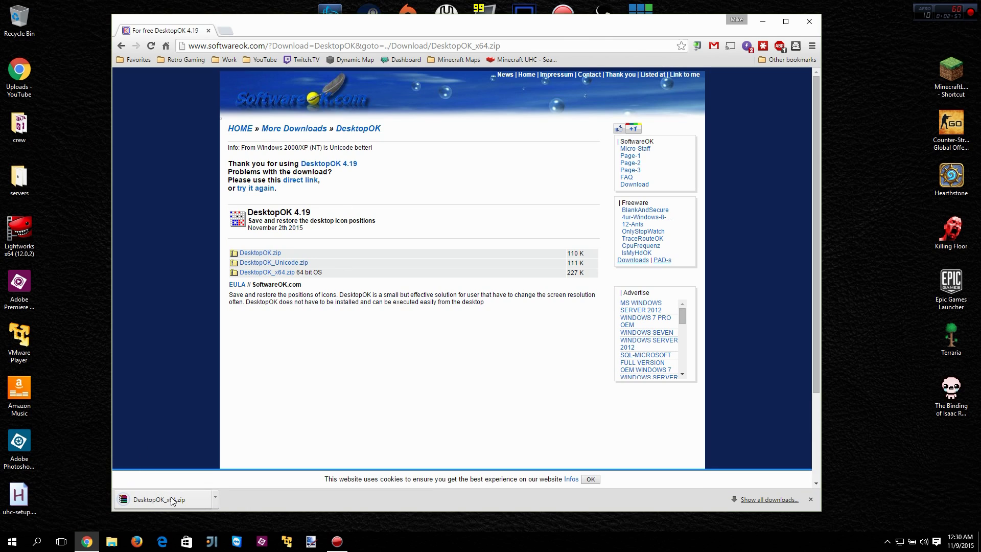
pyautogui.click(166, 503)
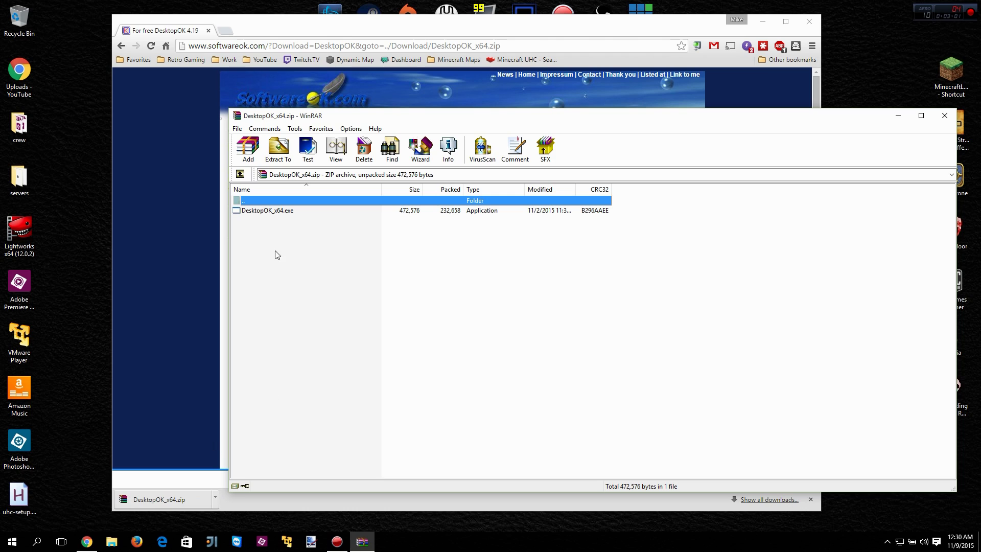
# Drag DesktopOK_x64.exe out of the archive onto the desktop and close WinRAR
pyautogui.moveTo(270, 214); pyautogui.dragTo(74, 153)
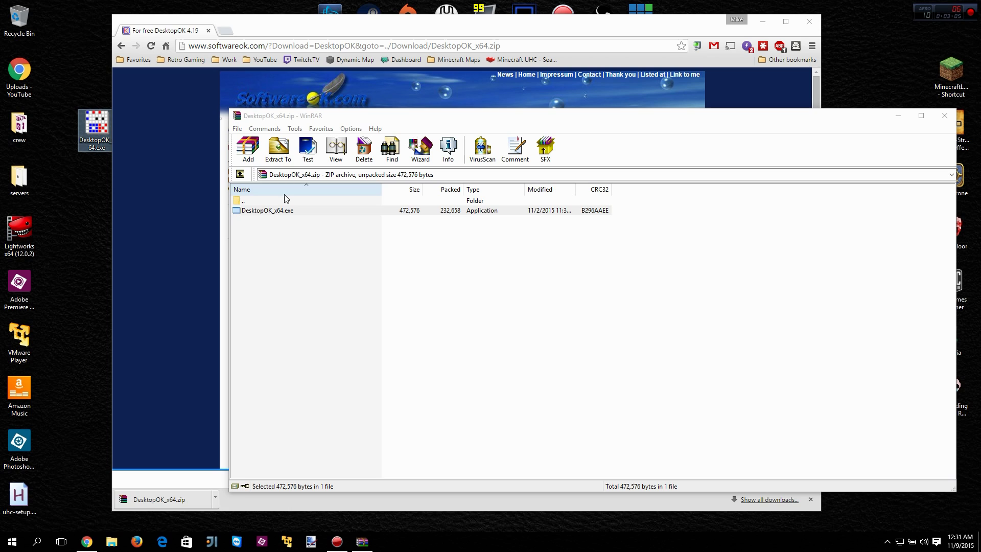
pyautogui.click(943, 115)
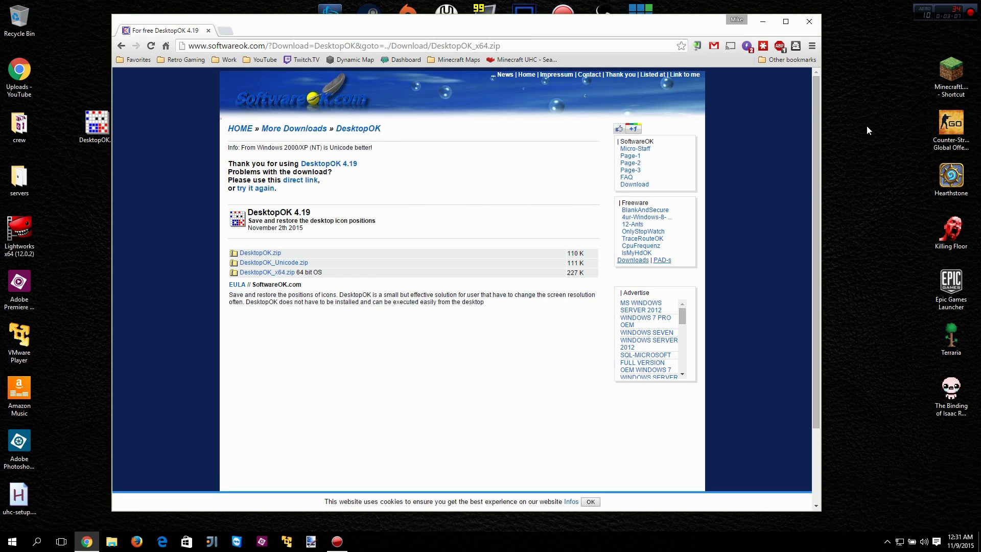
# Close Chrome and drag the DesktopOK_x64.exe icon next to the Recycle Bin
pyautogui.click(809, 21)
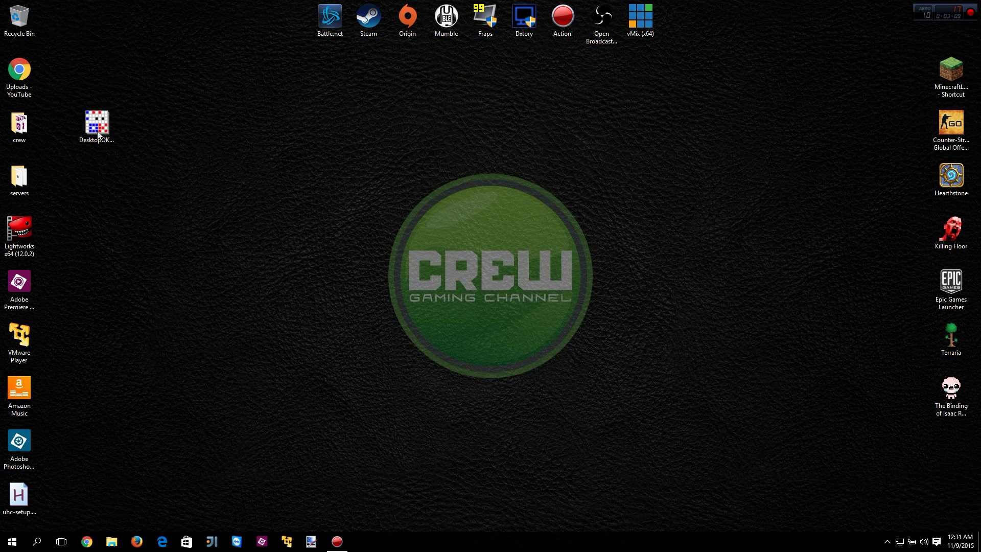
pyautogui.moveTo(97, 131); pyautogui.dragTo(150, 107)
pyautogui.moveTo(634, 93); pyautogui.dragTo(179, 212)
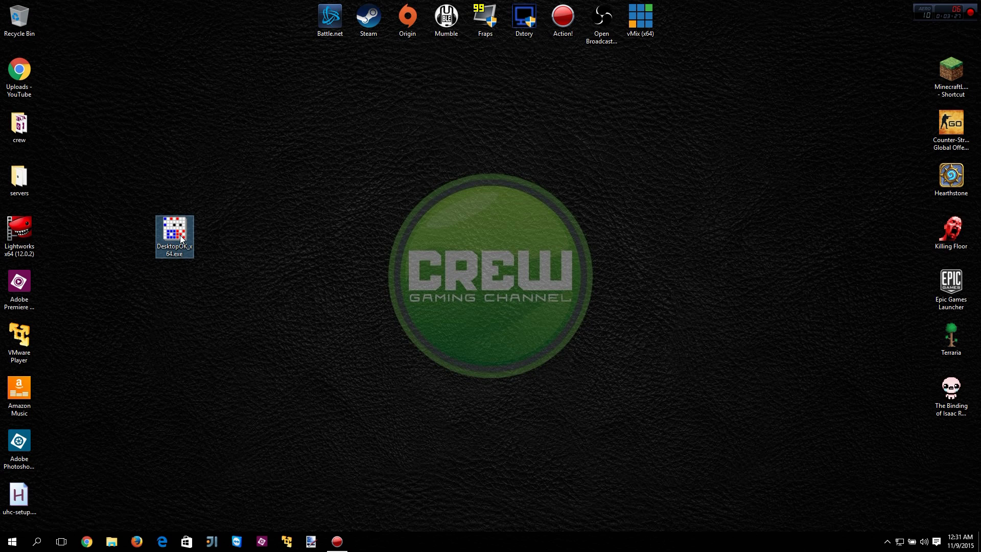
pyautogui.moveTo(180, 235); pyautogui.dragTo(67, 27)
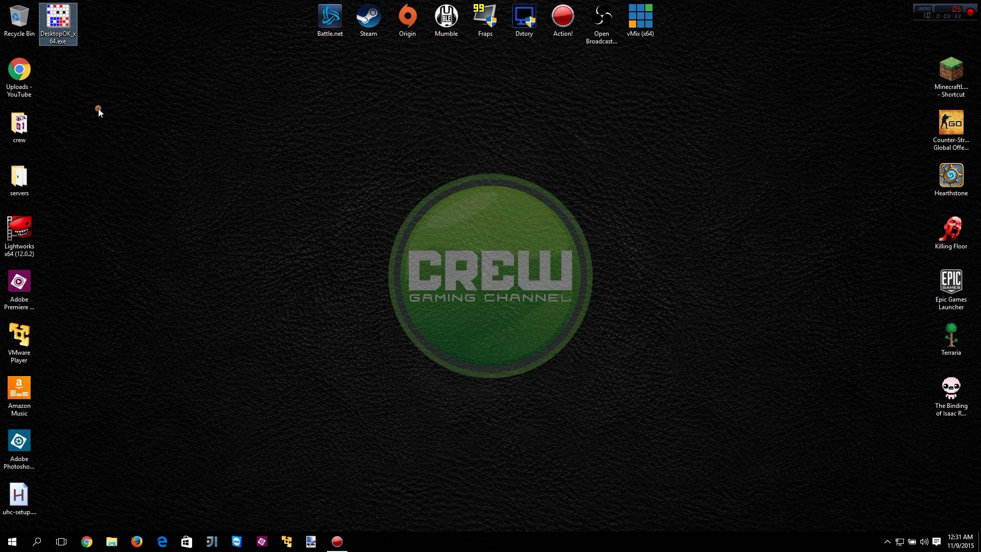
# Create a new desktop folder named 'desktopok'
pyautogui.rightClick(98, 108)
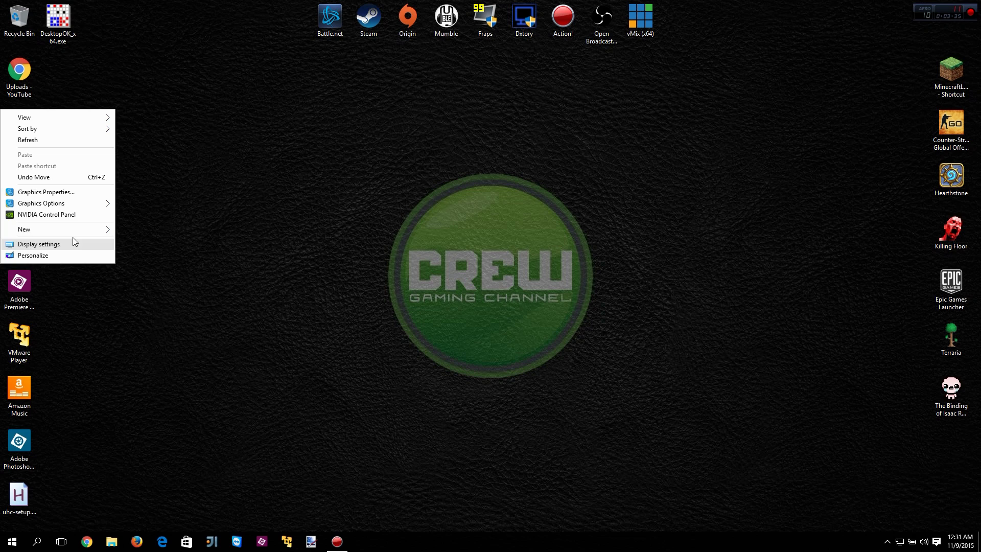
pyautogui.moveTo(67, 230)
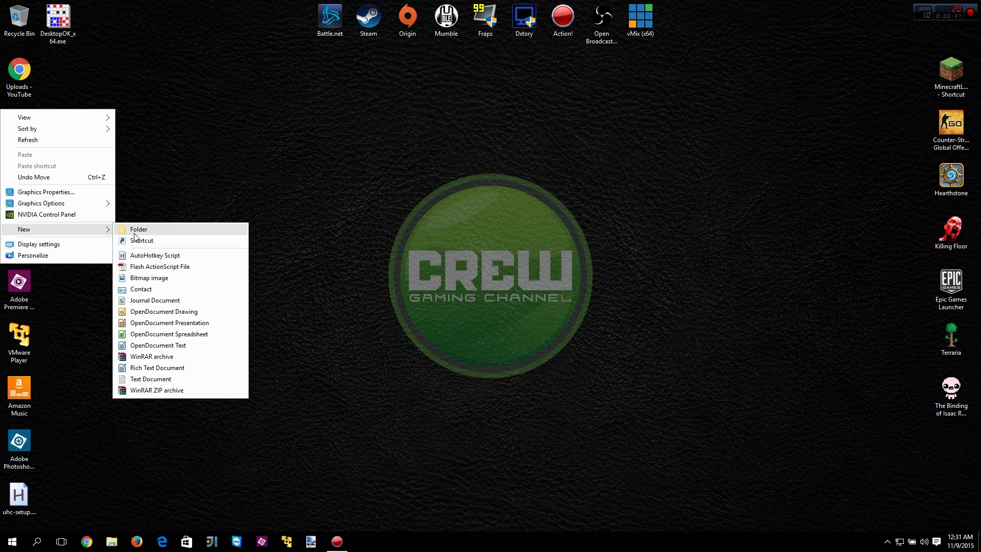
pyautogui.click(135, 231)
pyautogui.write('des')
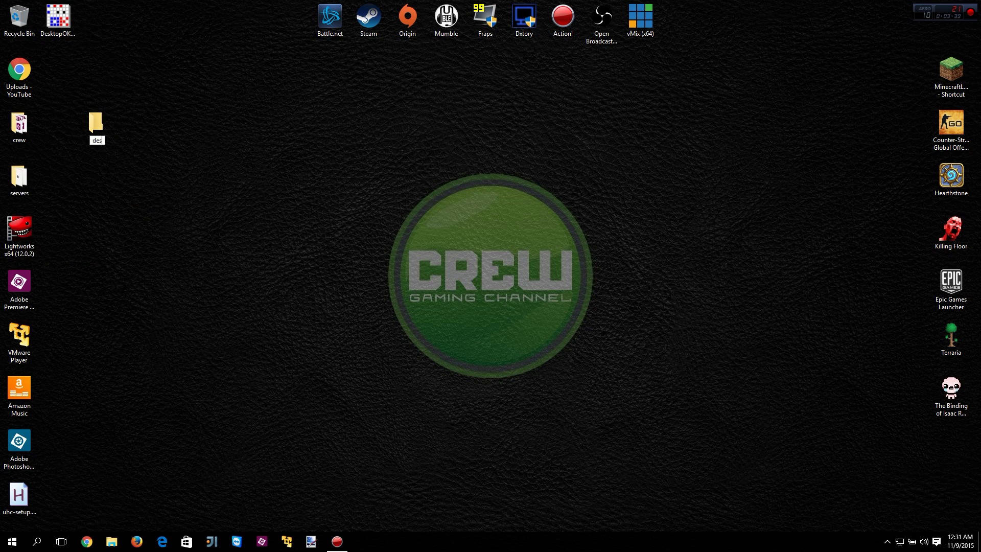
pyautogui.write('ktopok')
pyautogui.press('Return')
# Move DesktopOK_x64.exe into the desktopok folder and cut the folder
pyautogui.moveTo(58, 20); pyautogui.dragTo(97, 118)
pyautogui.rightClick(98, 122)
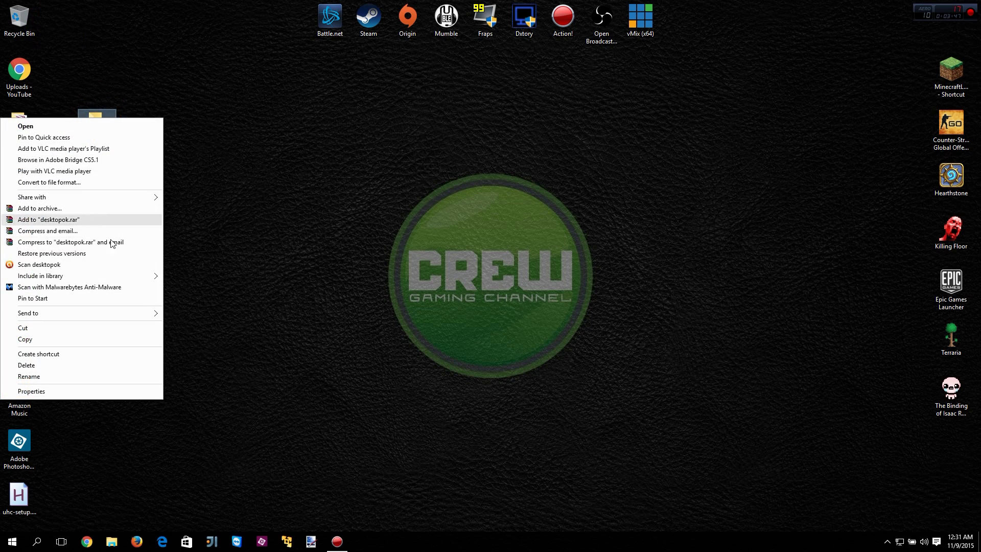
pyautogui.click(127, 328)
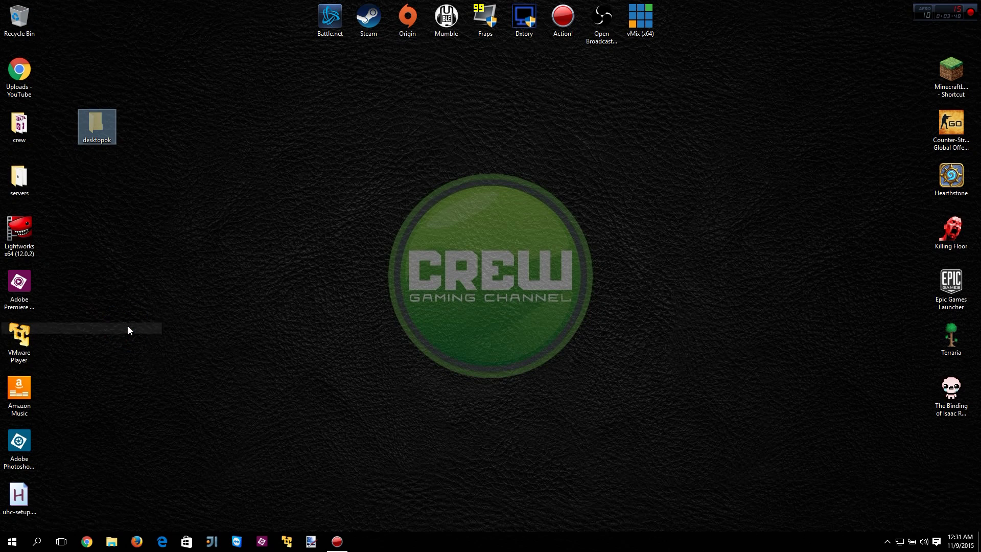
# Paste the desktopok folder into the Data (D:) drive
pyautogui.click(109, 545)
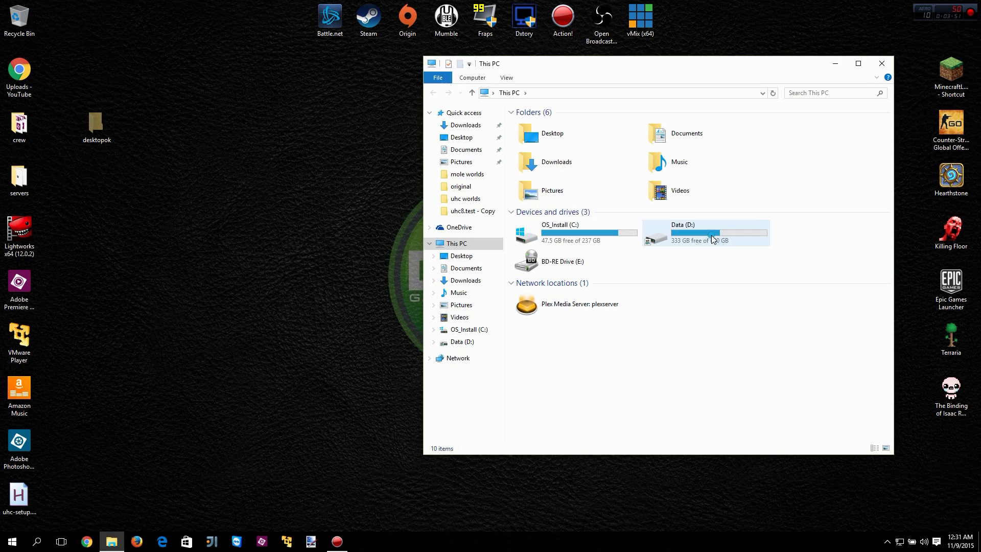
pyautogui.doubleClick(711, 235)
pyautogui.rightClick(619, 367)
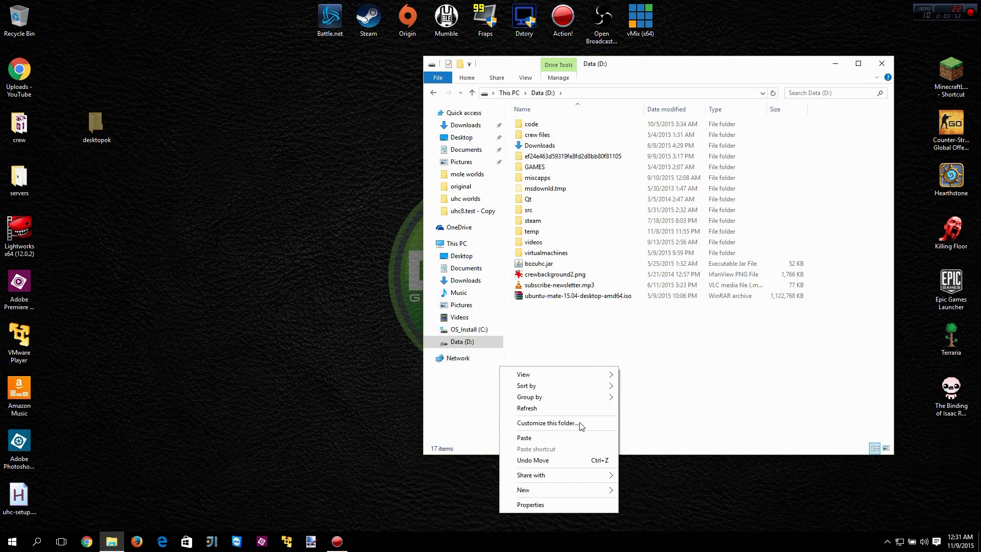
pyautogui.click(557, 438)
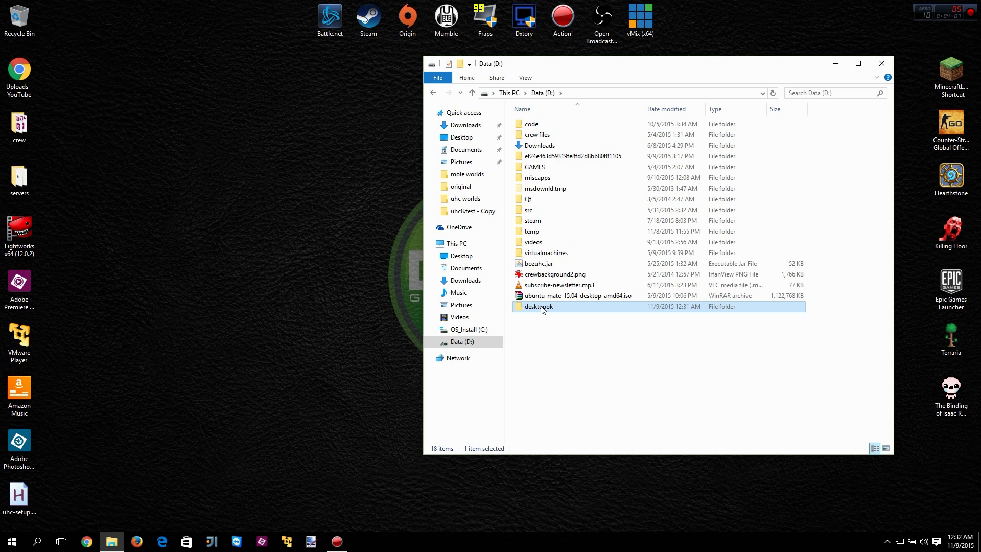
# Copy DesktopOK_x64.exe from the desktopok folder and close File Explorer
pyautogui.doubleClick(536, 126)
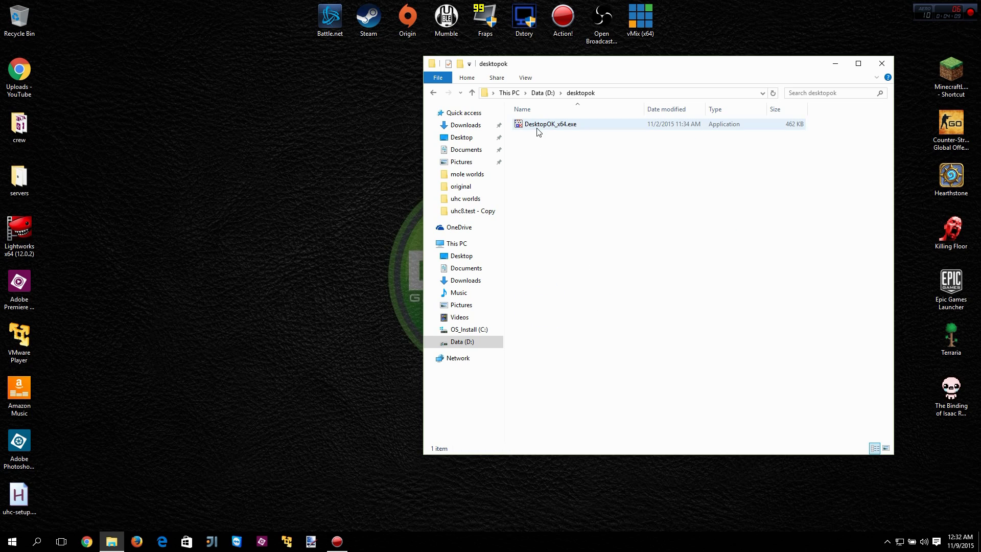
pyautogui.rightClick(536, 126)
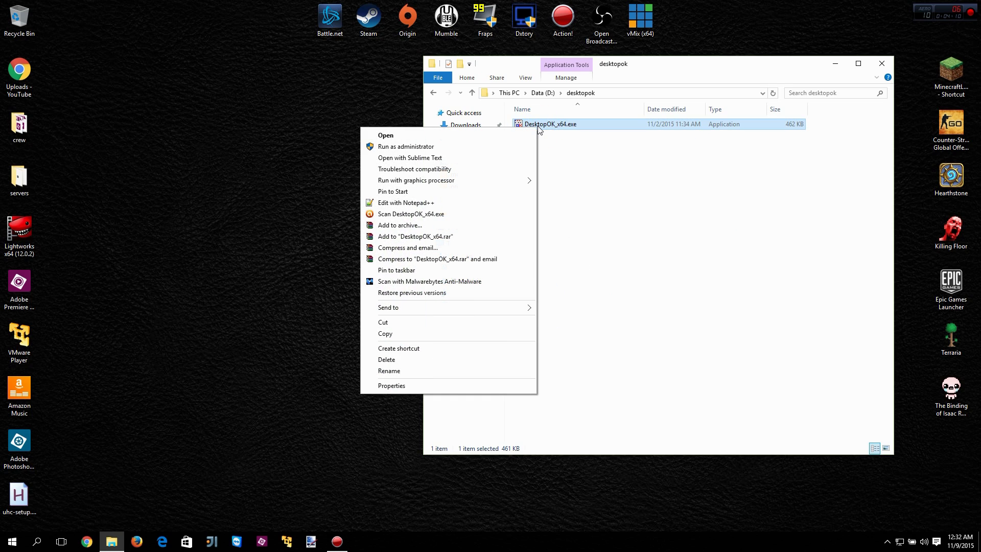
pyautogui.click(422, 334)
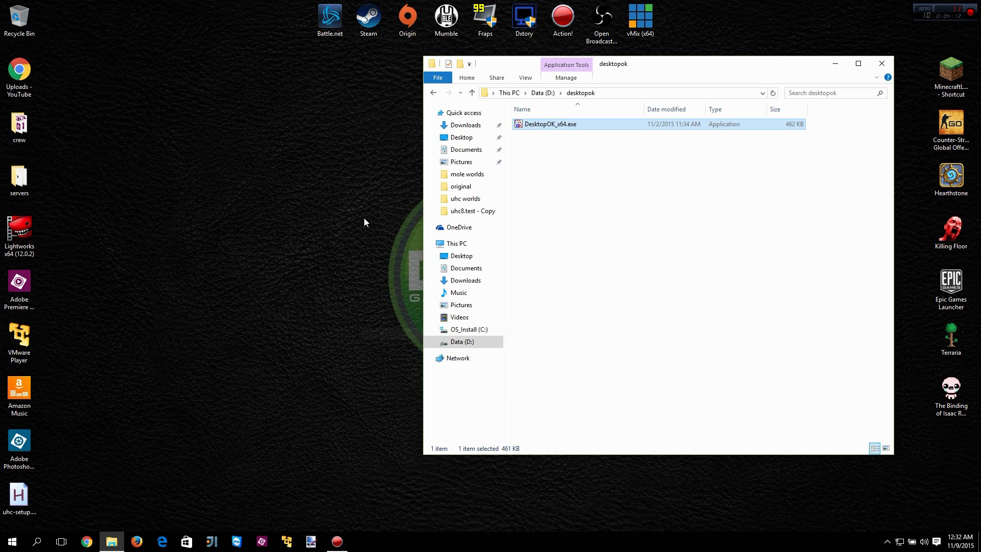
pyautogui.click(882, 63)
# Paste a DesktopOK_x64.exe shortcut, rename it 'DesktopOK', and place it after vMix (x64)
pyautogui.rightClick(543, 102)
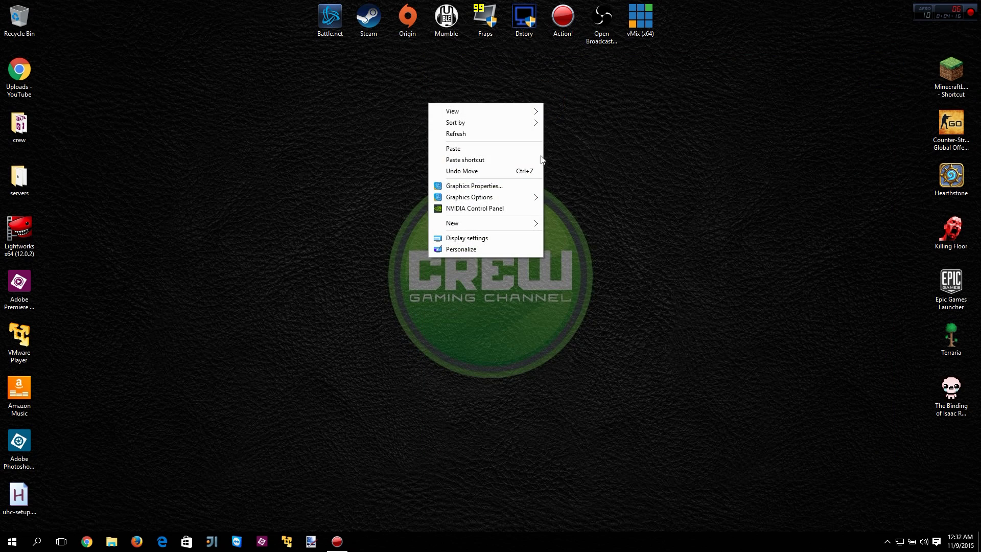
pyautogui.click(511, 161)
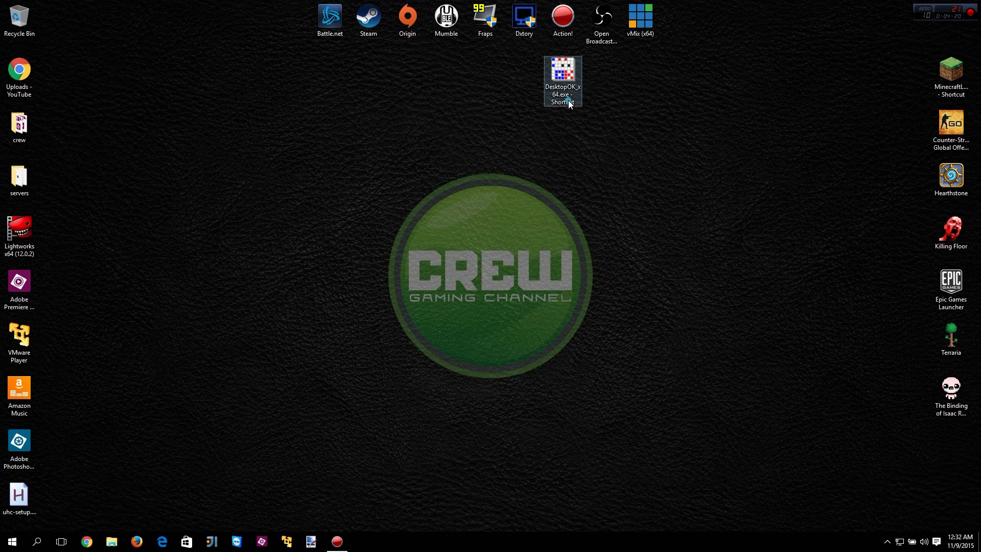
pyautogui.press('F2')
pyautogui.moveTo(576, 91); pyautogui.dragTo(579, 108)
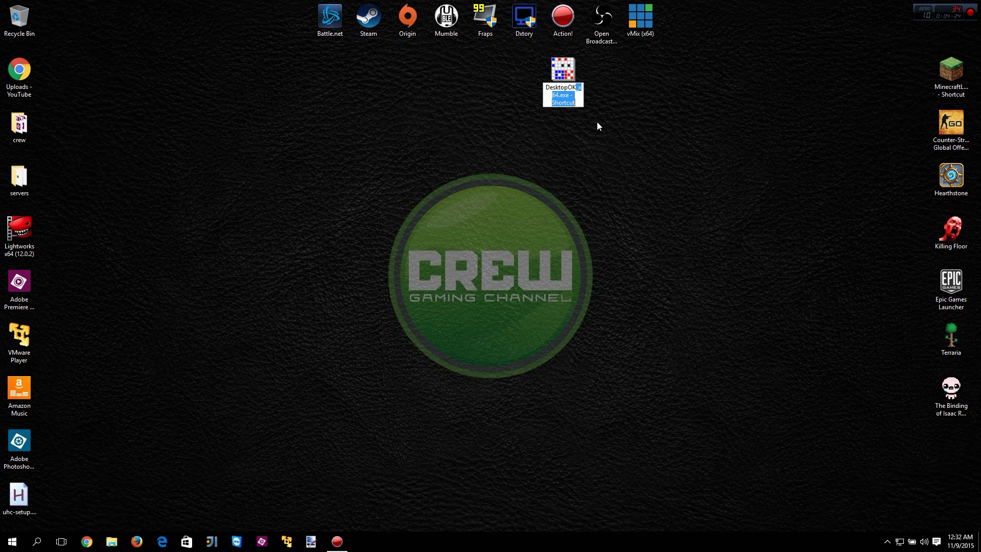
pyautogui.press('BackSpace')
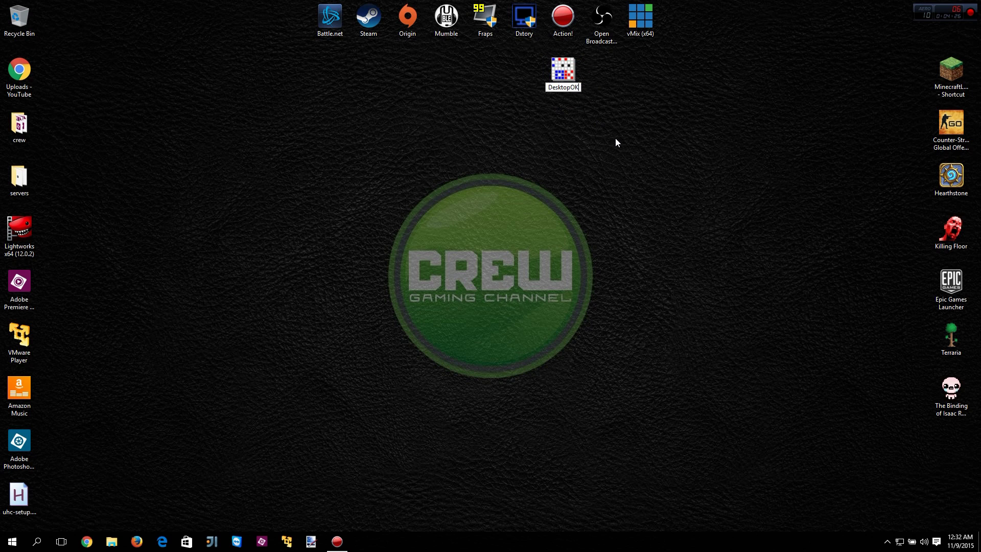
pyautogui.press('Return')
pyautogui.moveTo(574, 89); pyautogui.dragTo(693, 33)
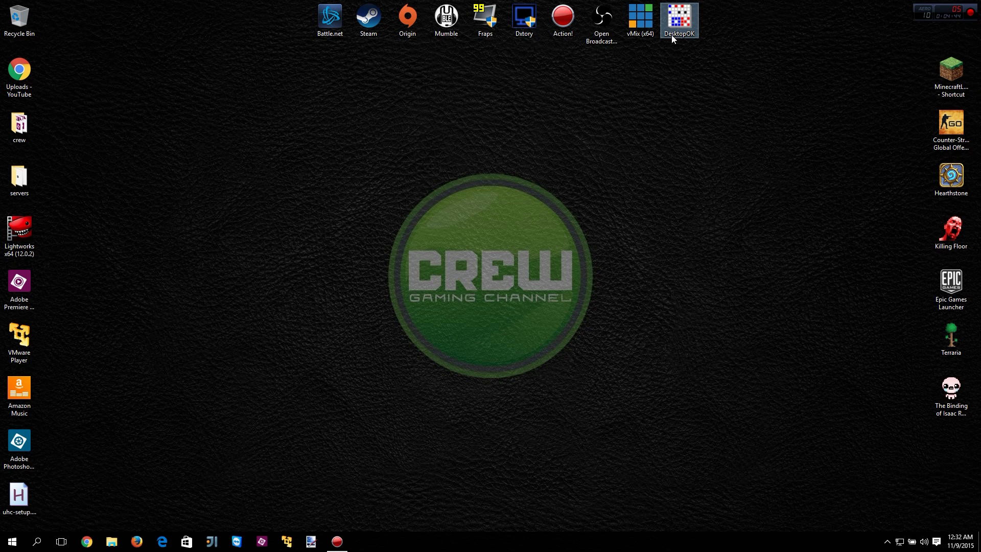
# Launch DesktopOK and change its menu language from German to English
pyautogui.doubleClick(677, 19)
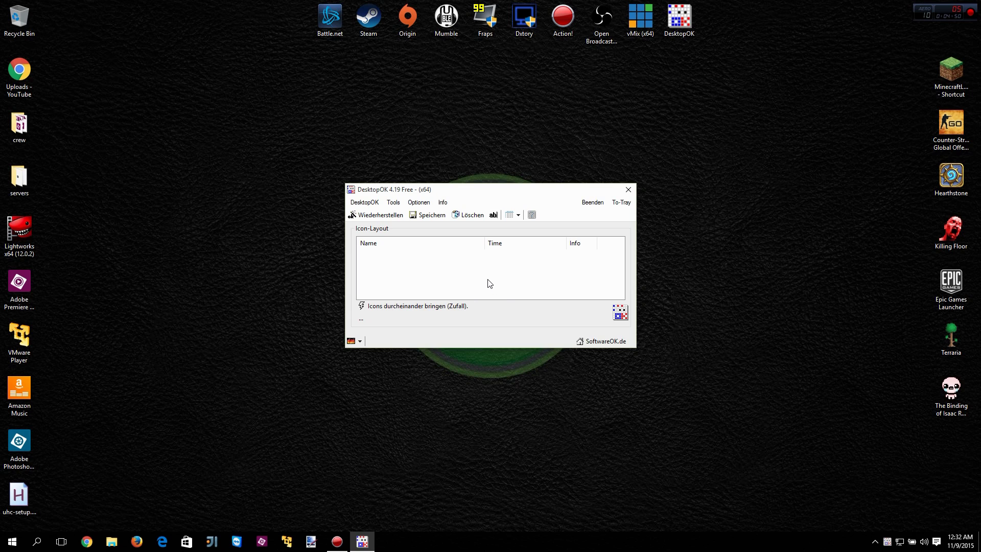
pyautogui.click(363, 203)
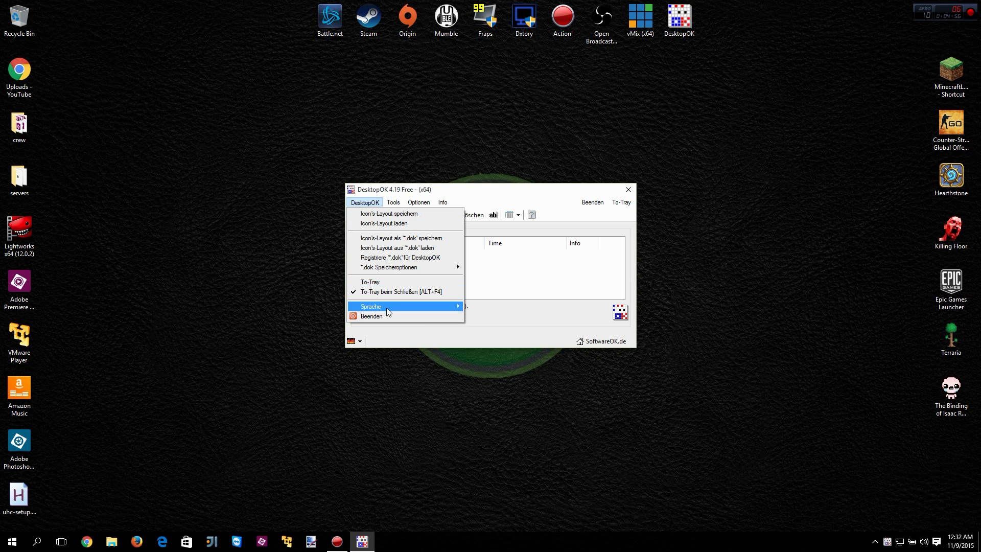
pyautogui.moveTo(382, 308)
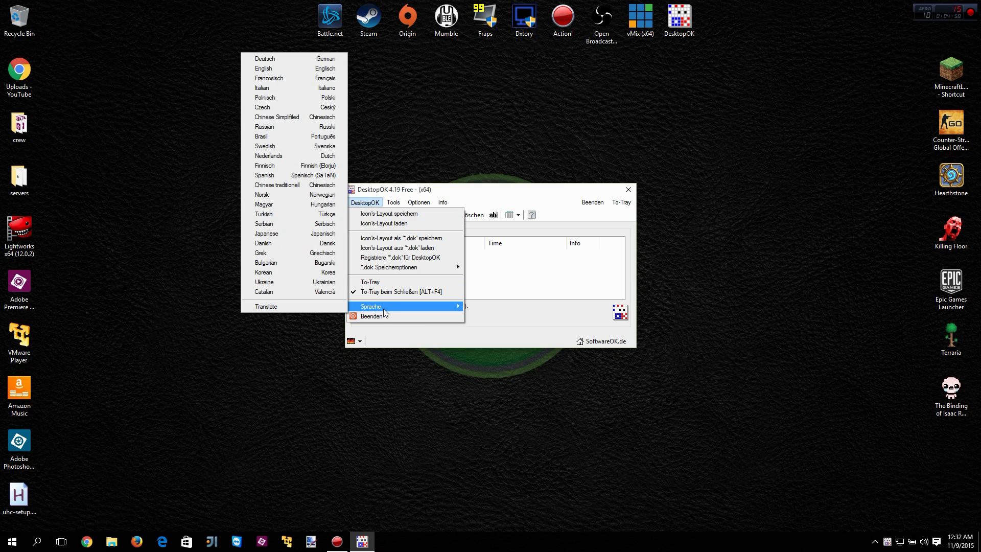
pyautogui.click(270, 69)
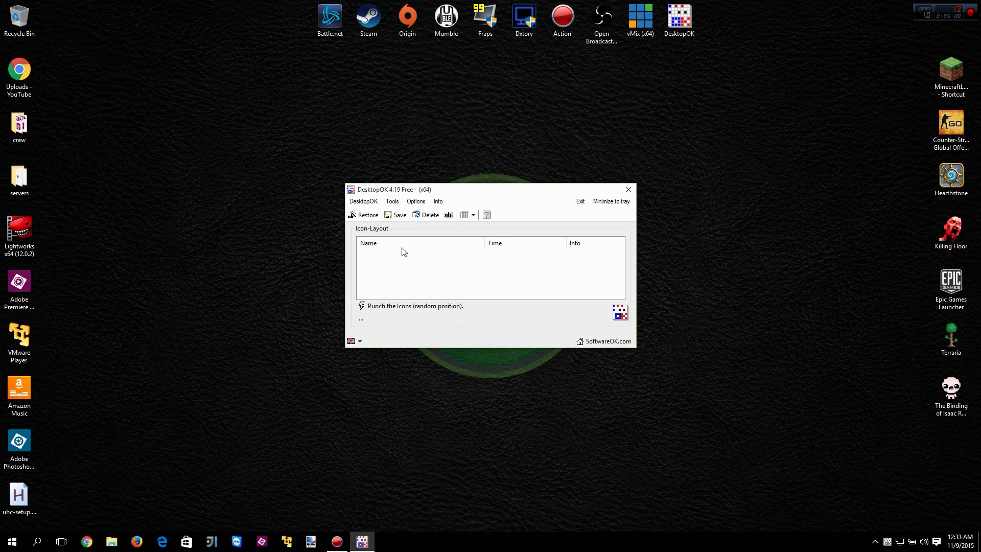
# Save the current icon layout as 1920x1080, then scatter the desktop icons to new spots
pyautogui.click(396, 217)
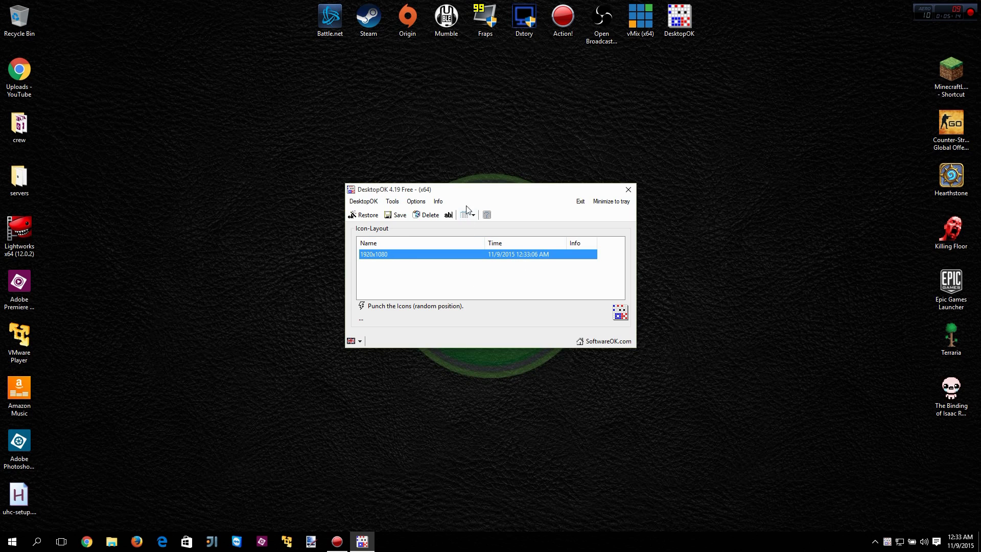
pyautogui.moveTo(466, 193); pyautogui.dragTo(511, 248)
pyautogui.moveTo(685, 110); pyautogui.dragTo(310, 5)
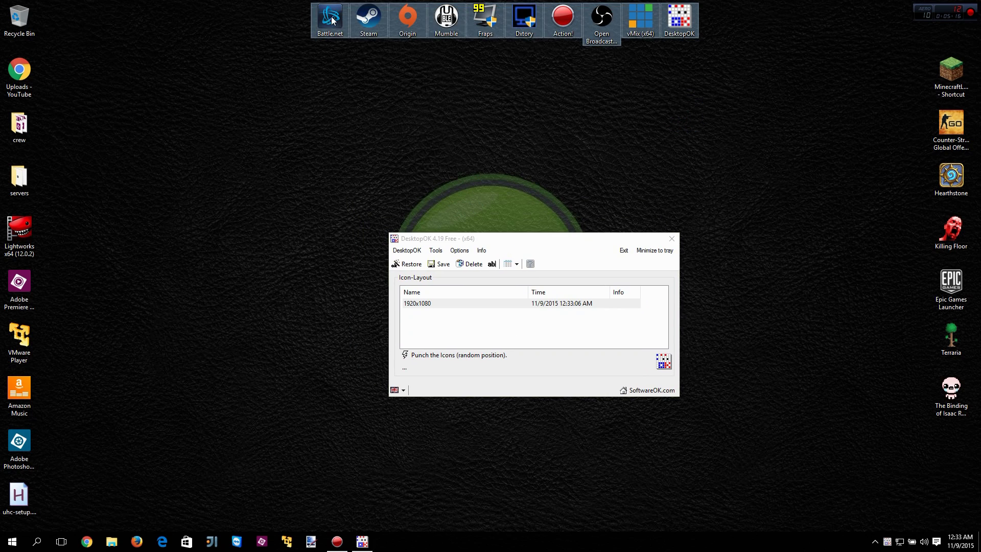
pyautogui.moveTo(360, 33); pyautogui.dragTo(303, 438)
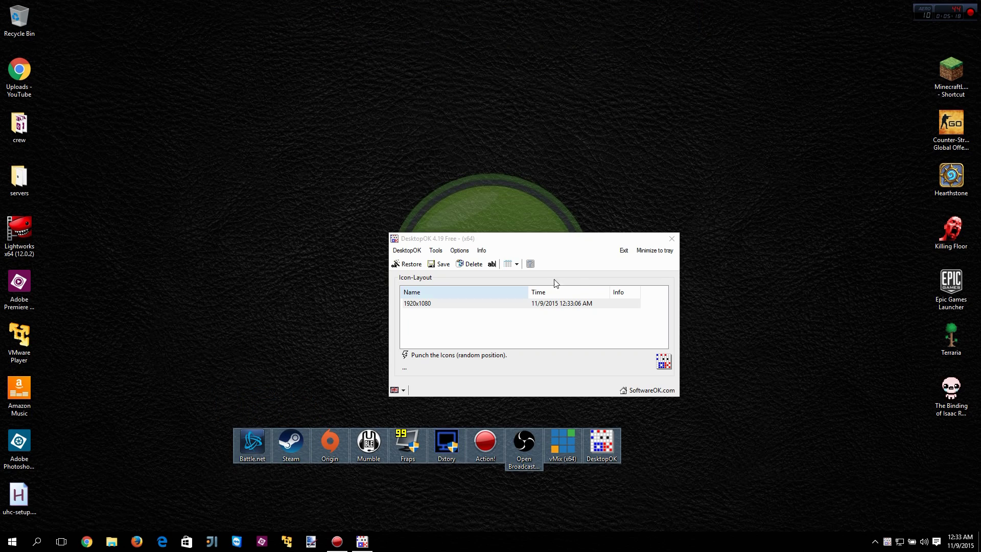
pyautogui.moveTo(818, 160); pyautogui.dragTo(978, 396)
pyautogui.moveTo(950, 286); pyautogui.dragTo(835, 286)
pyautogui.moveTo(118, 260); pyautogui.dragTo(408, 127)
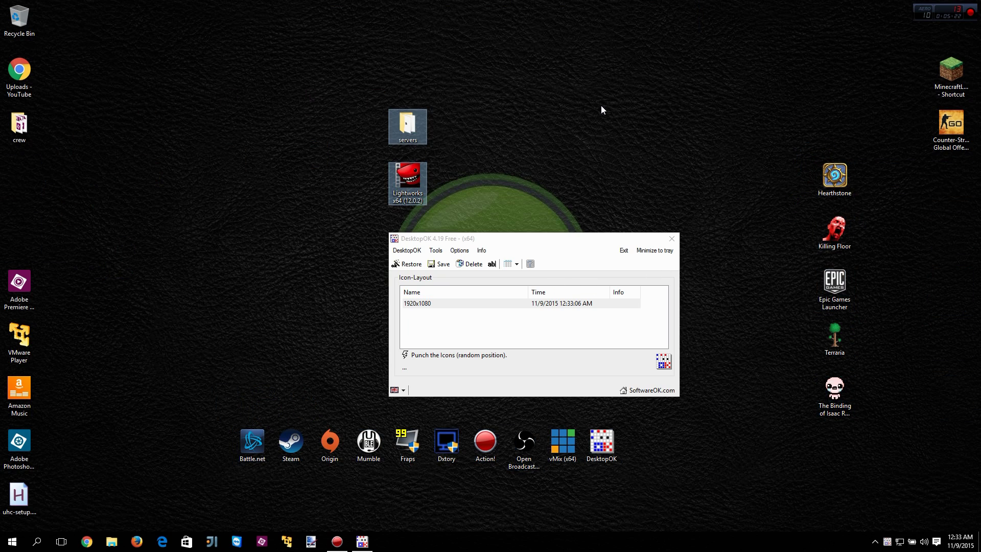
# Select the saved 1920x1080 layout and restore the icons to their original positions
pyautogui.click(428, 316)
pyautogui.click(422, 303)
pyautogui.click(411, 264)
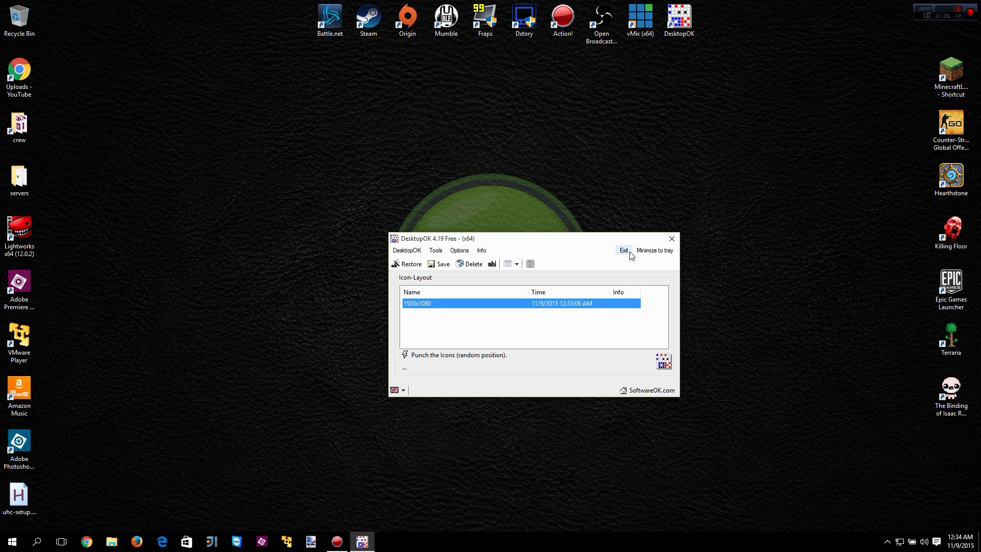
# Minimize DesktopOK to the tray, restore it from the hidden-icons area, then exit it
pyautogui.click(672, 238)
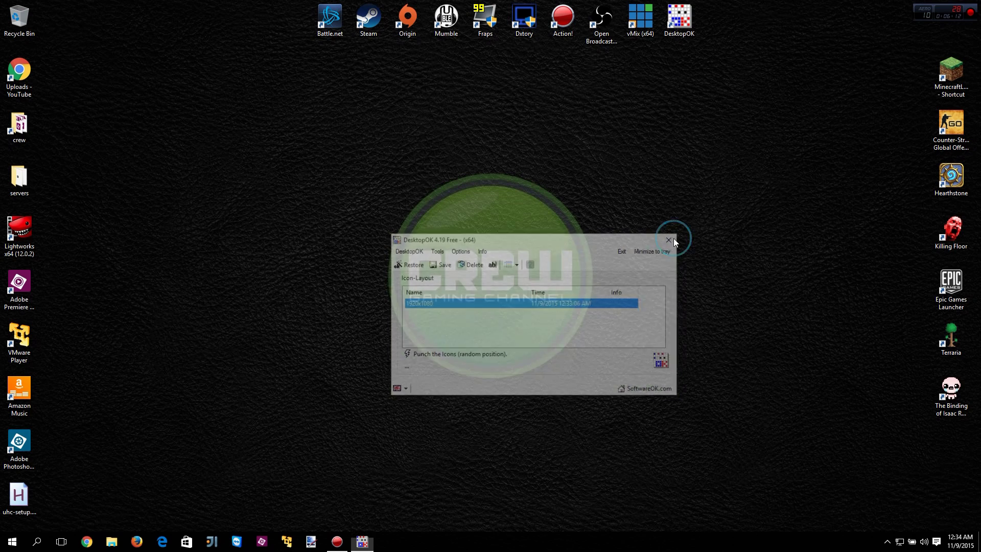
pyautogui.click(888, 546)
pyautogui.click(887, 521)
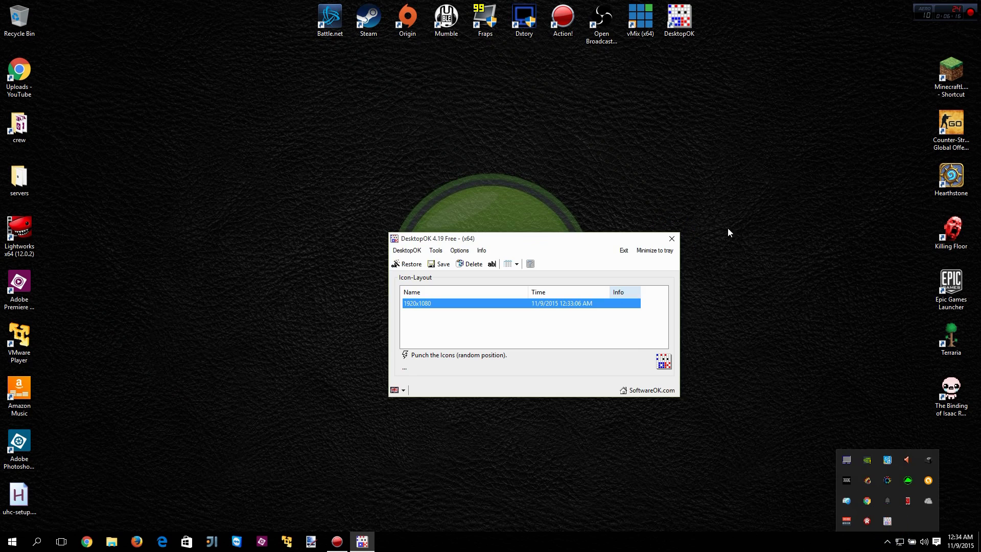
pyautogui.click(887, 542)
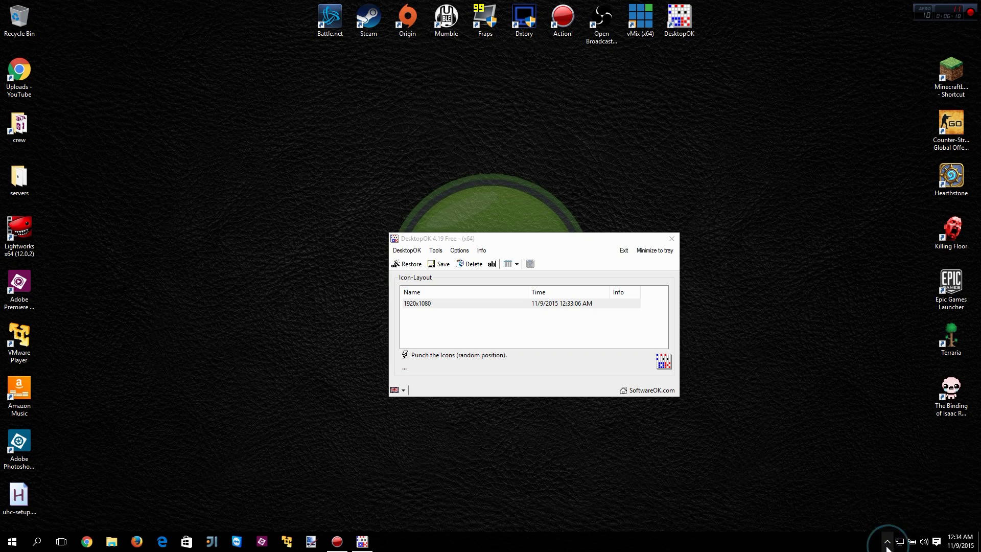
pyautogui.click(624, 251)
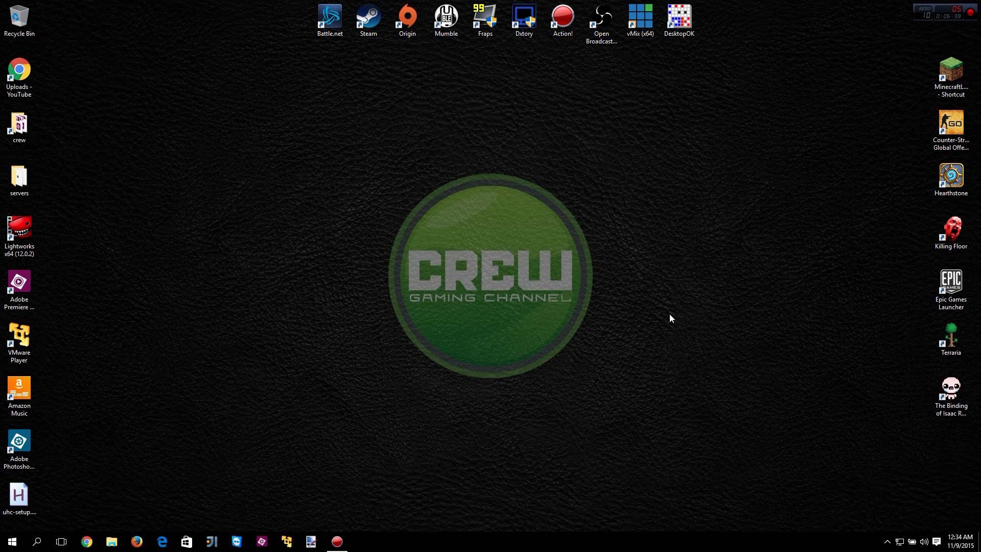
# Create a New folder on the desktop and place it at the end of the top row
pyautogui.rightClick(649, 207)
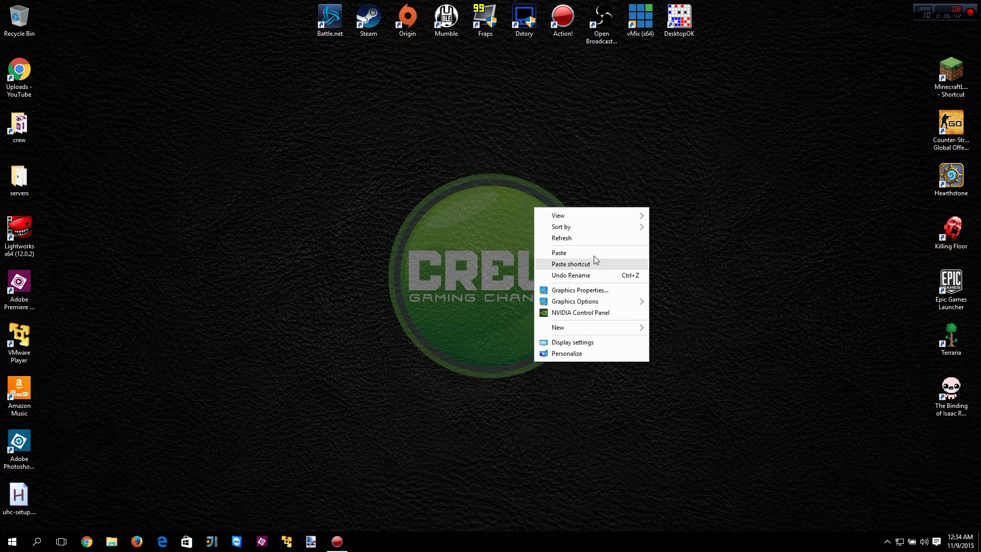
pyautogui.moveTo(610, 328)
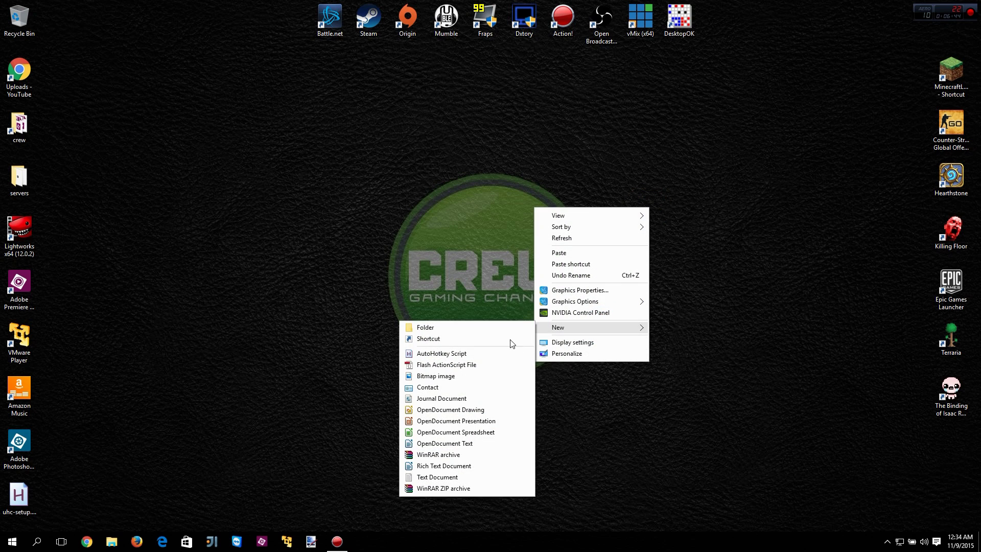
pyautogui.click(502, 328)
pyautogui.click(667, 240)
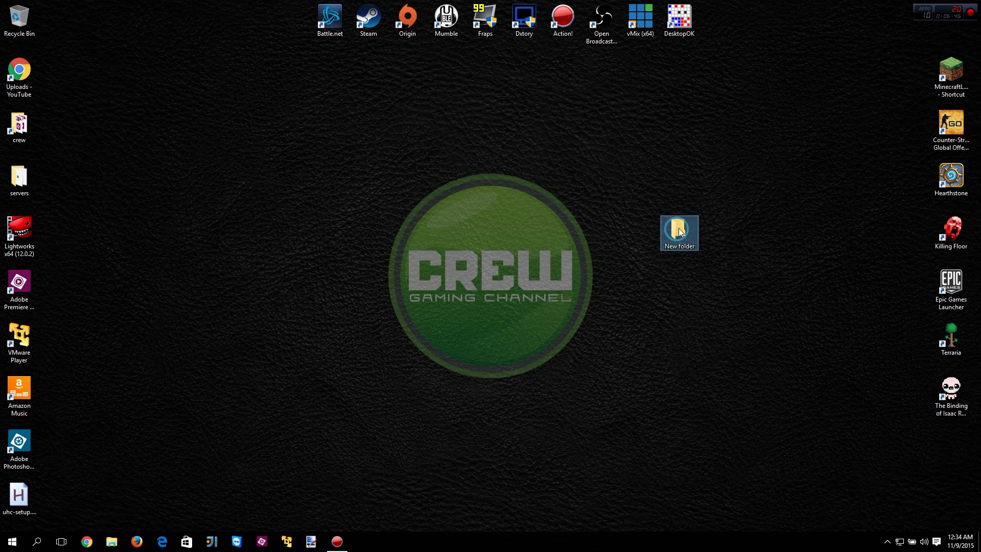
pyautogui.moveTo(675, 232); pyautogui.dragTo(721, 21)
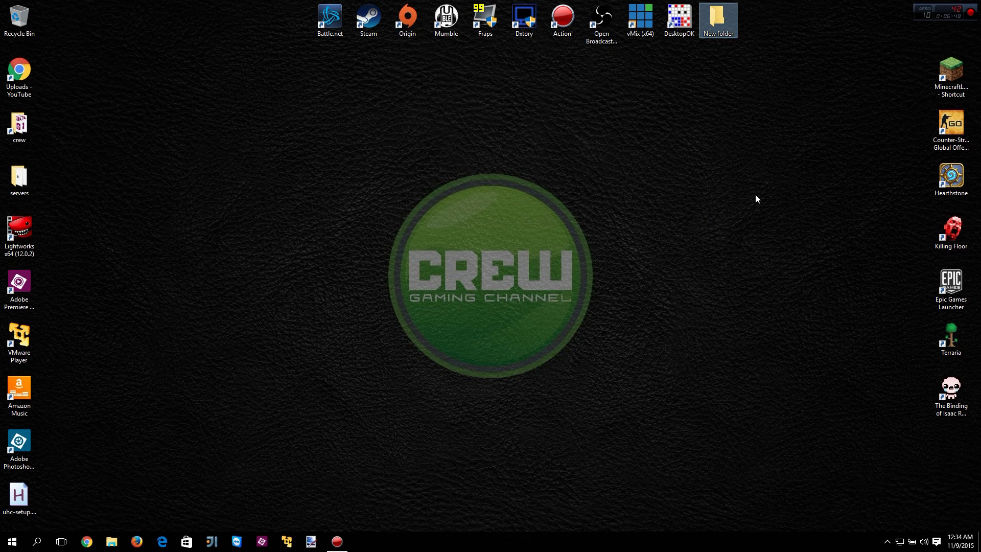
# Scramble the eleven top-row icons by moving them down into the middle of the desktop
pyautogui.doubleClick(679, 19)
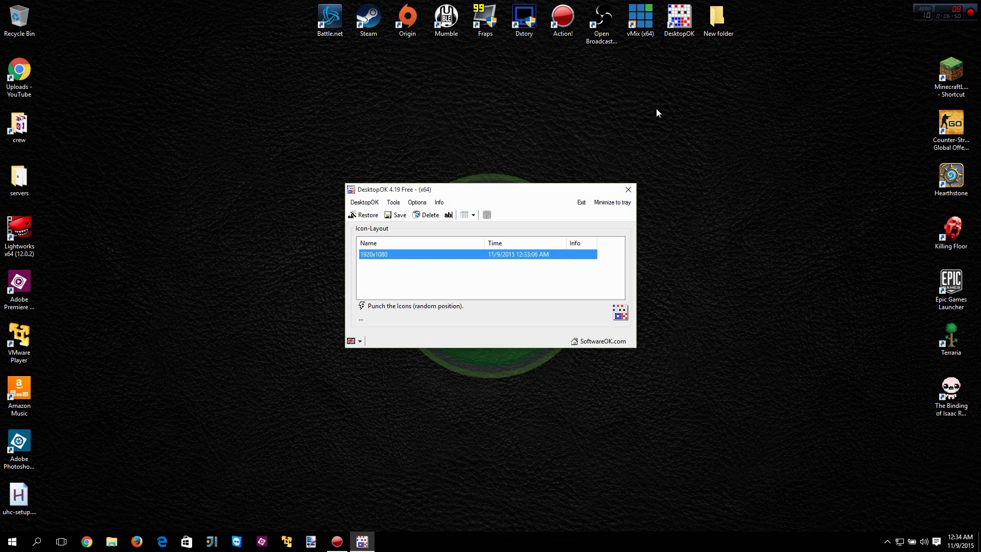
pyautogui.click(611, 202)
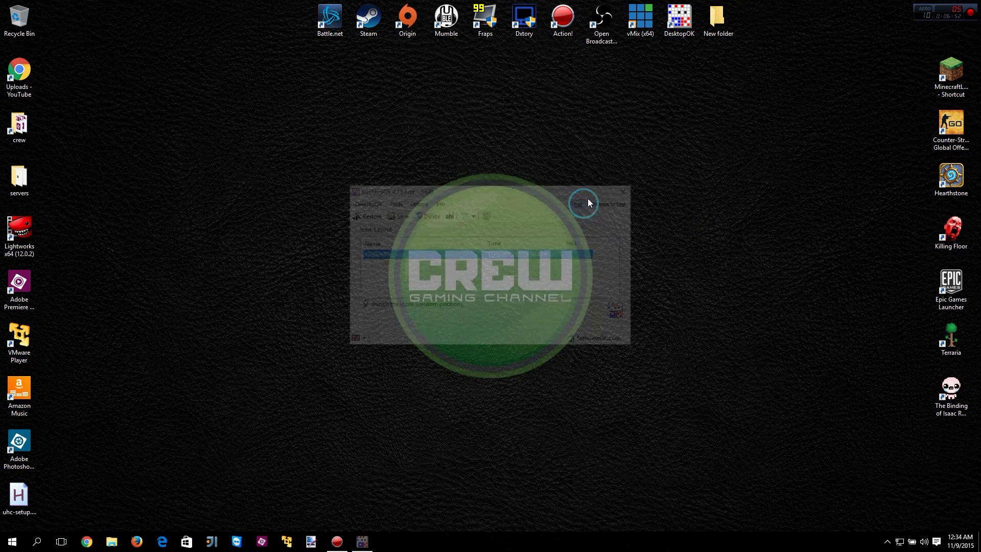
pyautogui.moveTo(727, 142); pyautogui.dragTo(250, 3)
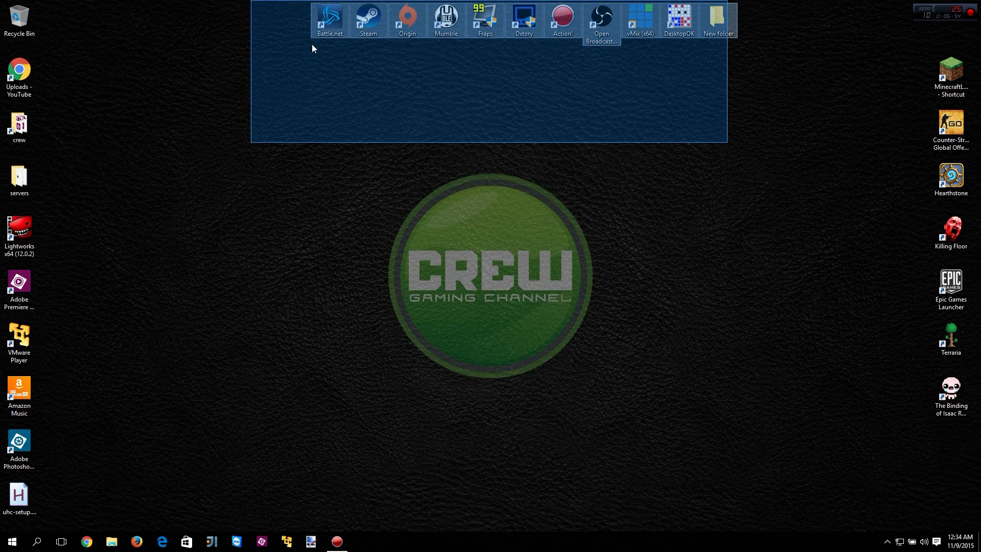
pyautogui.click(560, 136)
pyautogui.moveTo(638, 105); pyautogui.dragTo(292, 12)
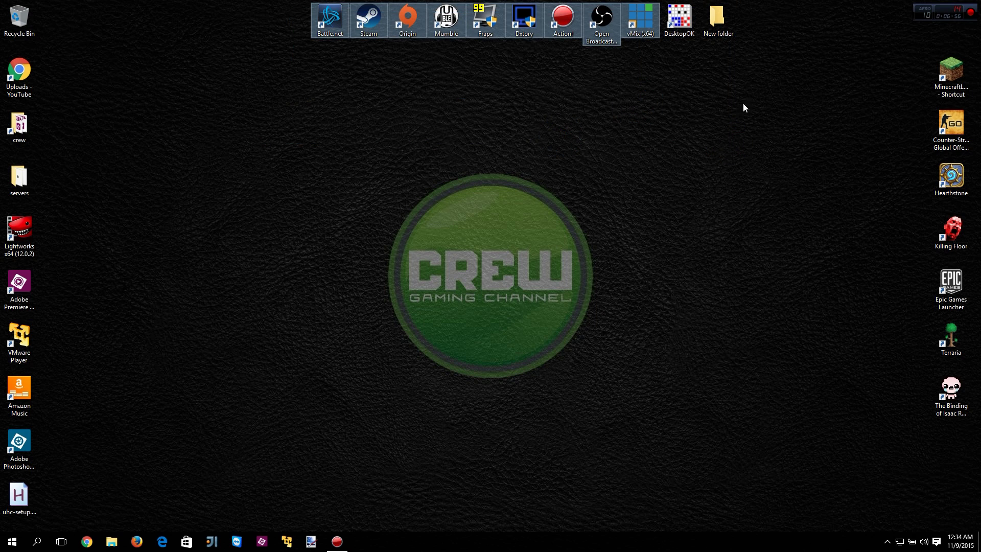
pyautogui.moveTo(766, 81); pyautogui.dragTo(370, 328)
pyautogui.click(624, 210)
# Restore the saved icon layout in DesktopOK and exit the program
pyautogui.doubleClick(718, 335)
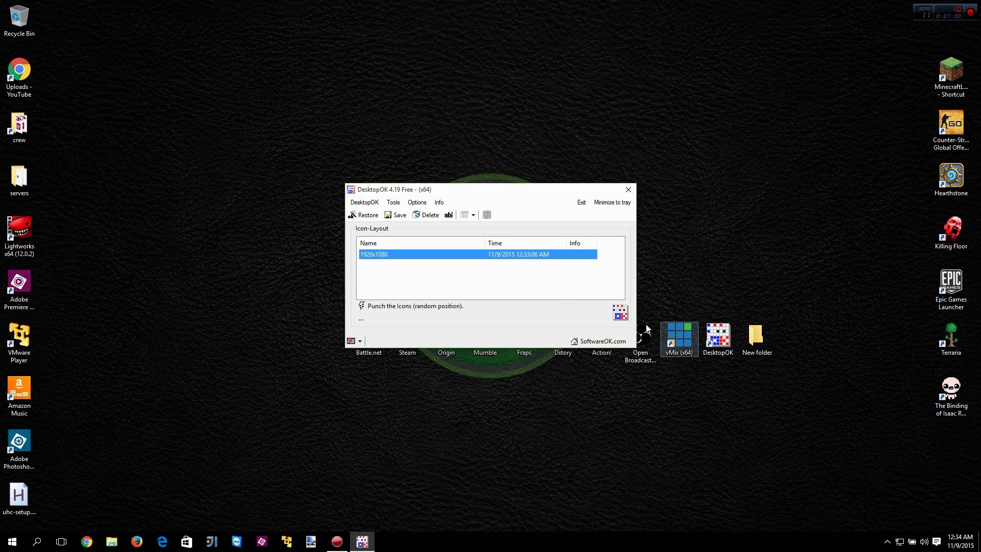
pyautogui.click(364, 215)
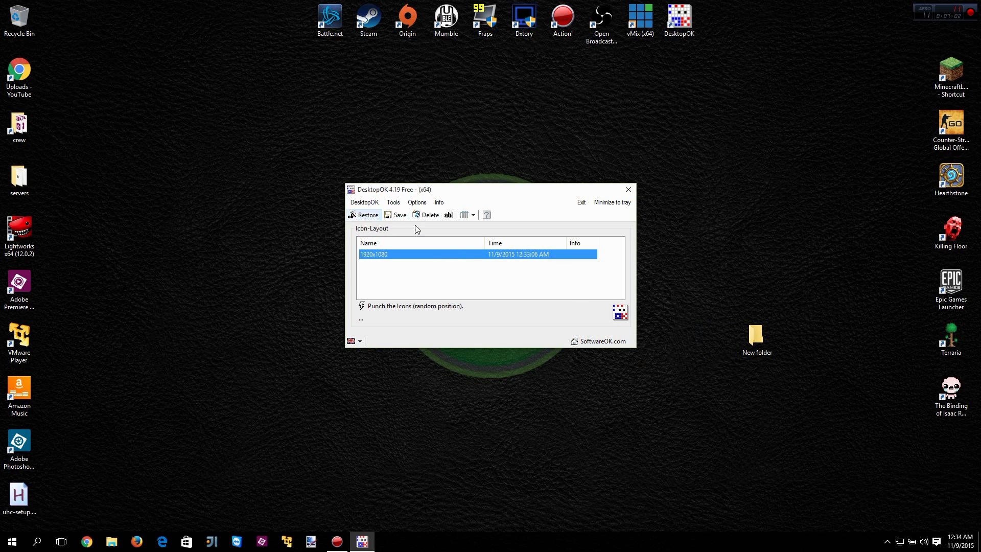
pyautogui.click(581, 203)
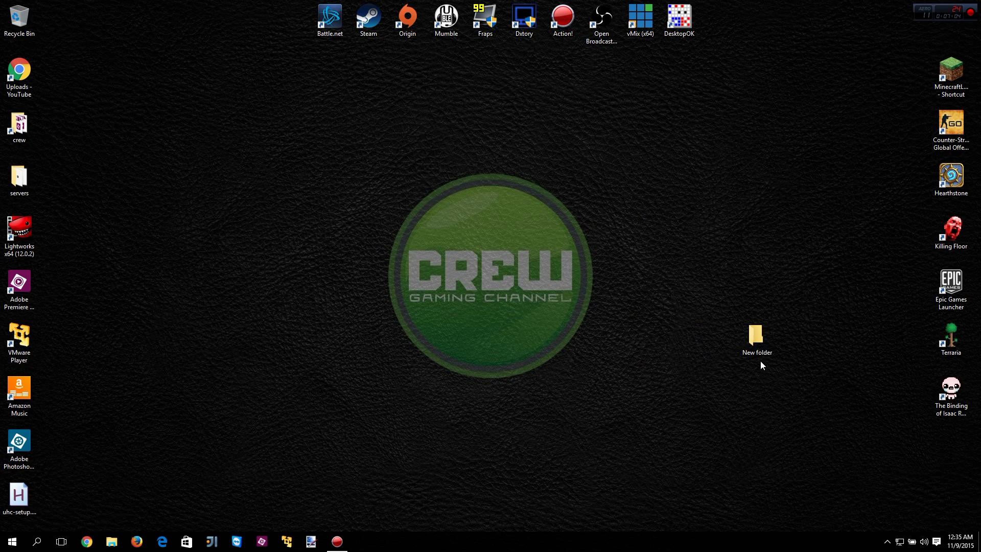
# Drag New folder into the Recycle Bin and empty the bin to delete it permanently
pyautogui.moveTo(754, 345); pyautogui.dragTo(720, 23)
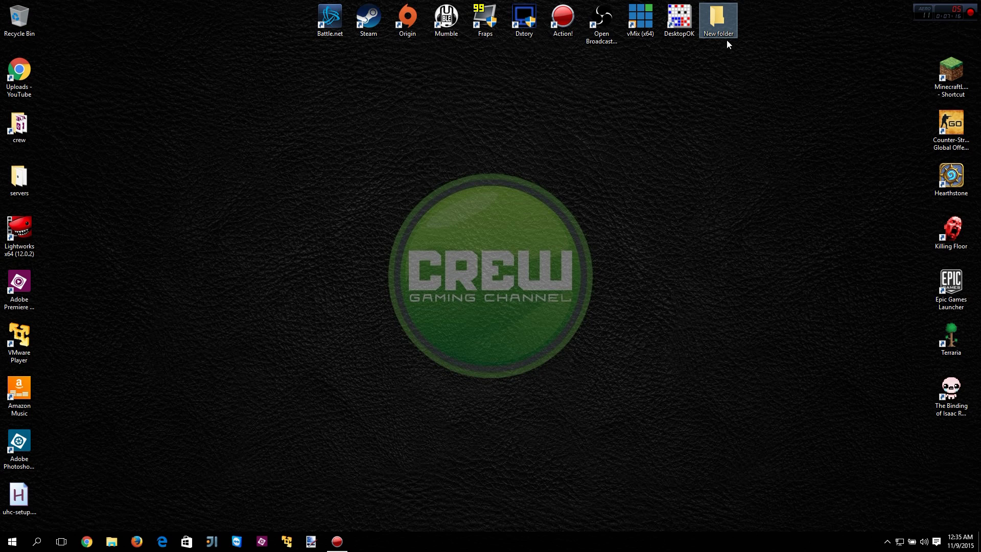
pyautogui.moveTo(727, 42); pyautogui.dragTo(26, 21)
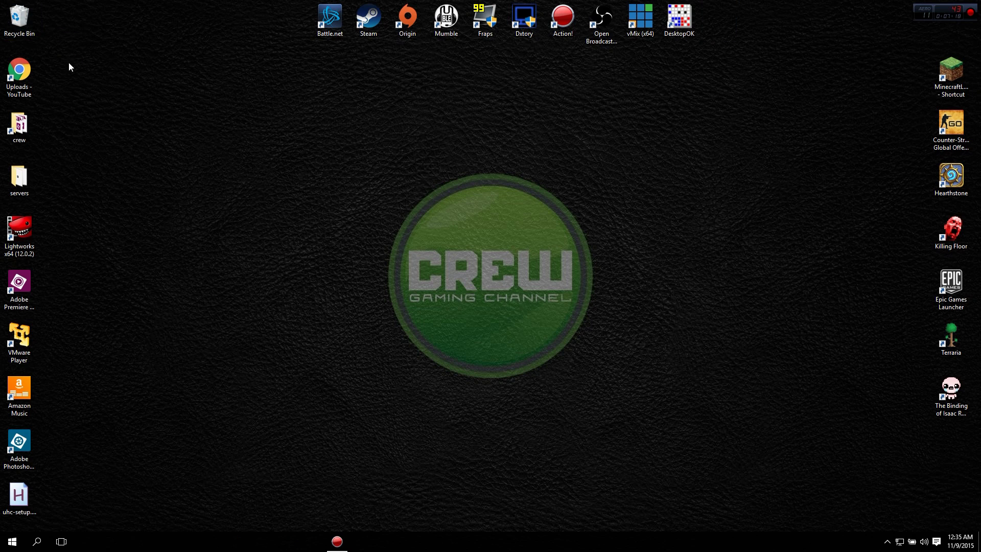
pyautogui.rightClick(10, 18)
pyautogui.click(36, 36)
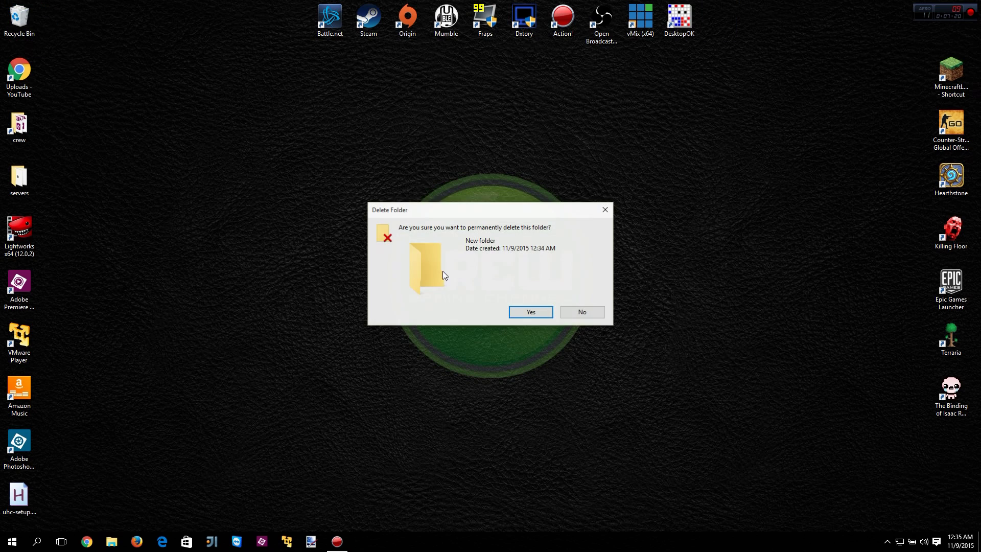
pyautogui.click(518, 315)
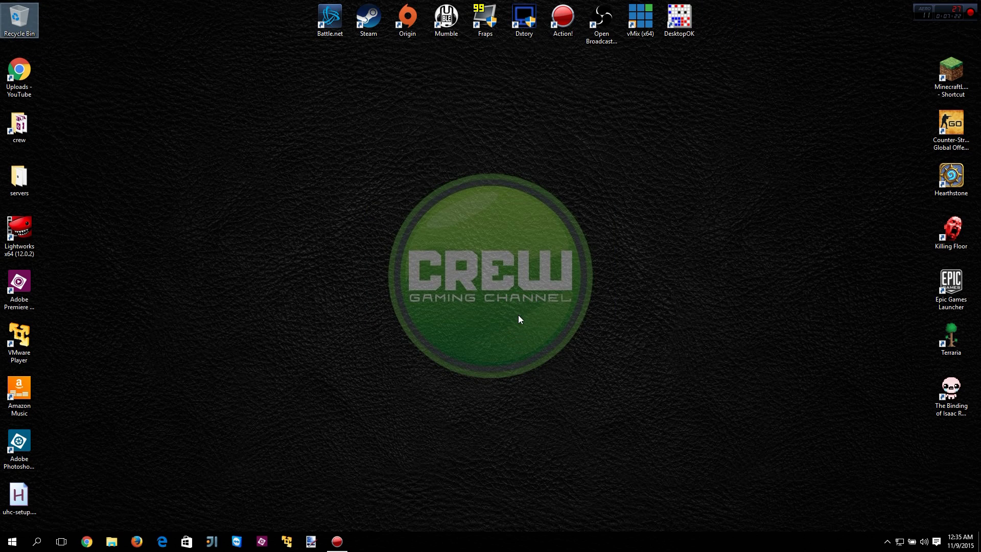